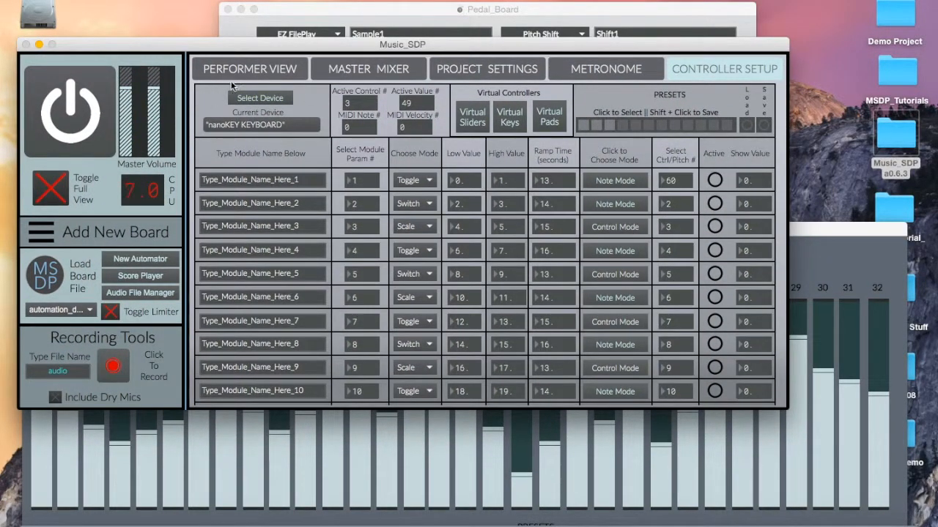
- Review the Performer View, Master Mixer, Project Settings and Metronome pages, ending on Controller Setup
left_click(269, 71)
left_click(369, 68)
left_click(487, 69)
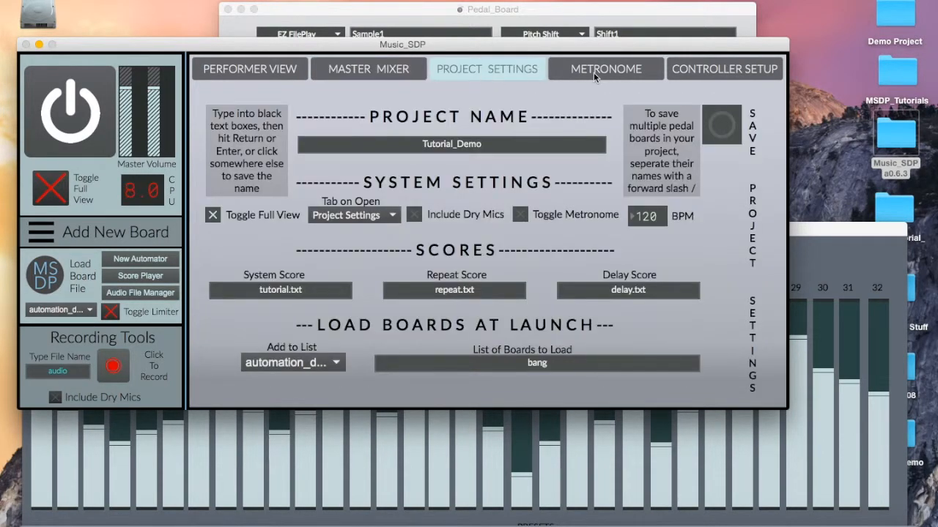
left_click(593, 72)
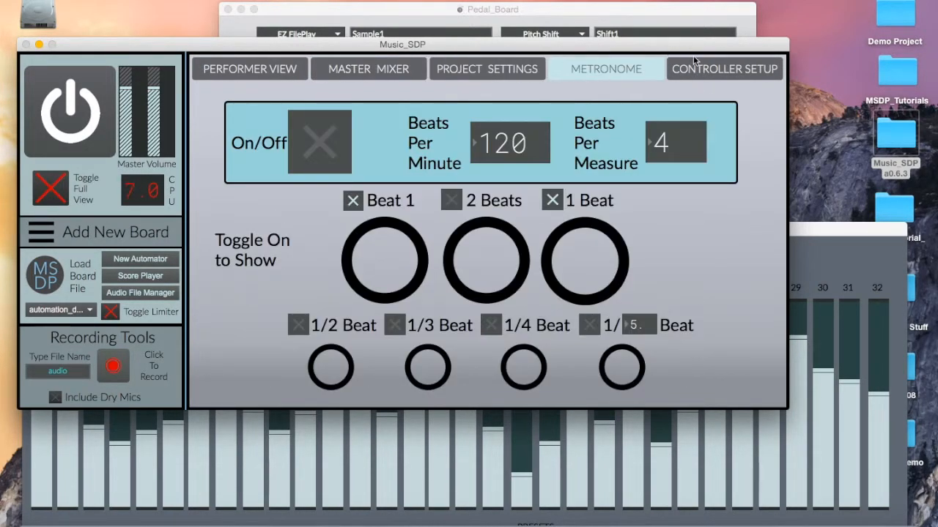
left_click(696, 68)
left_click(641, 71)
left_click(457, 68)
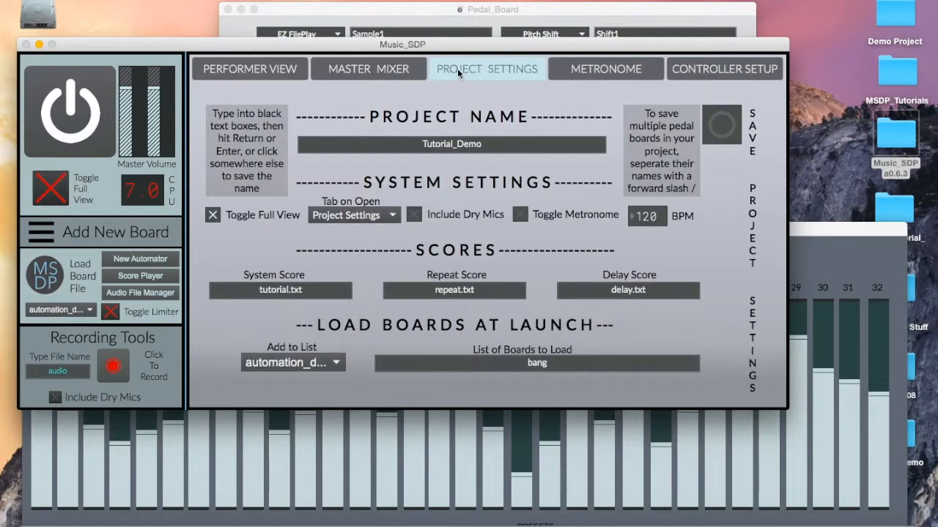
left_click(352, 66)
left_click(283, 71)
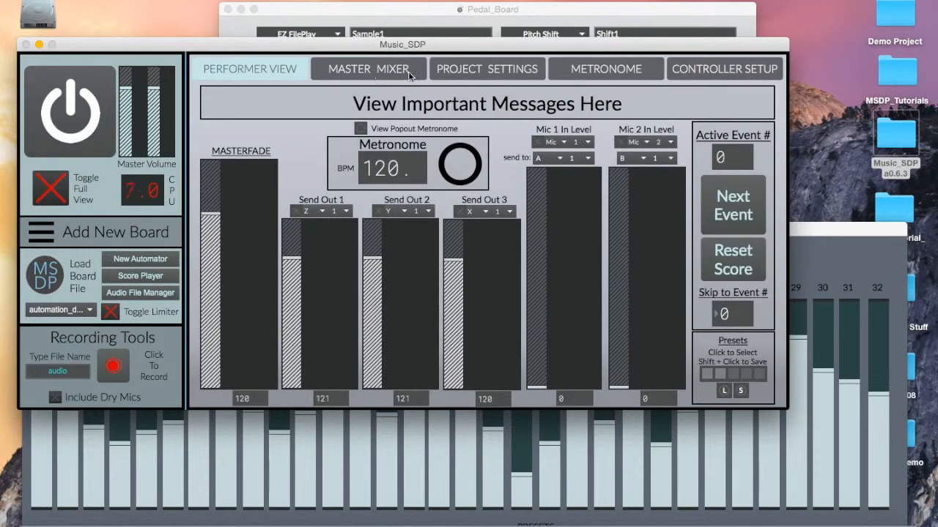
left_click(705, 71)
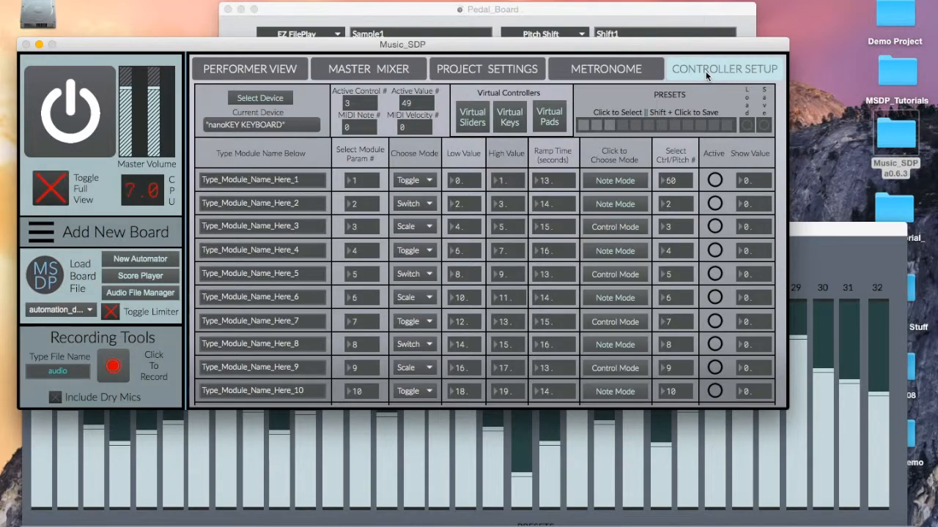
- Open the MIDI device selector, inspect its list of available controllers, and close it without choosing another device
left_click_drag(670, 49, 703, 51)
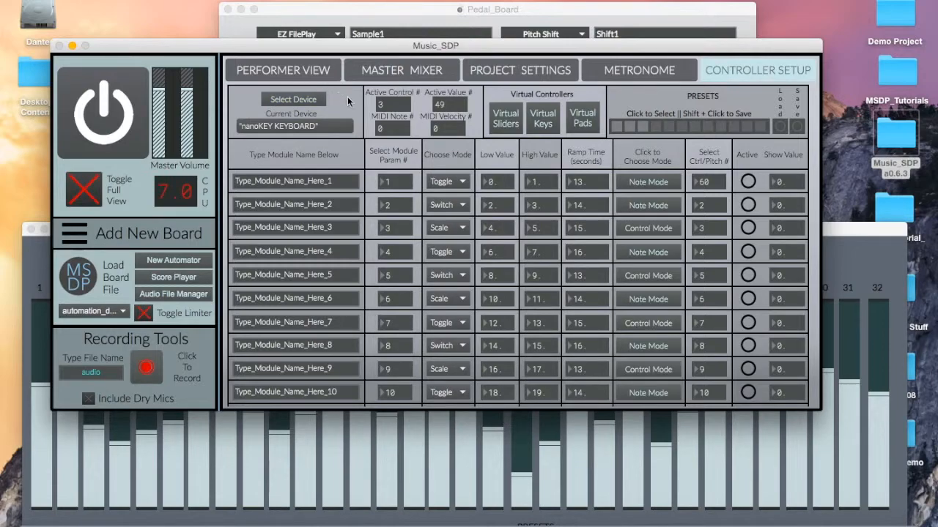
left_click(280, 104)
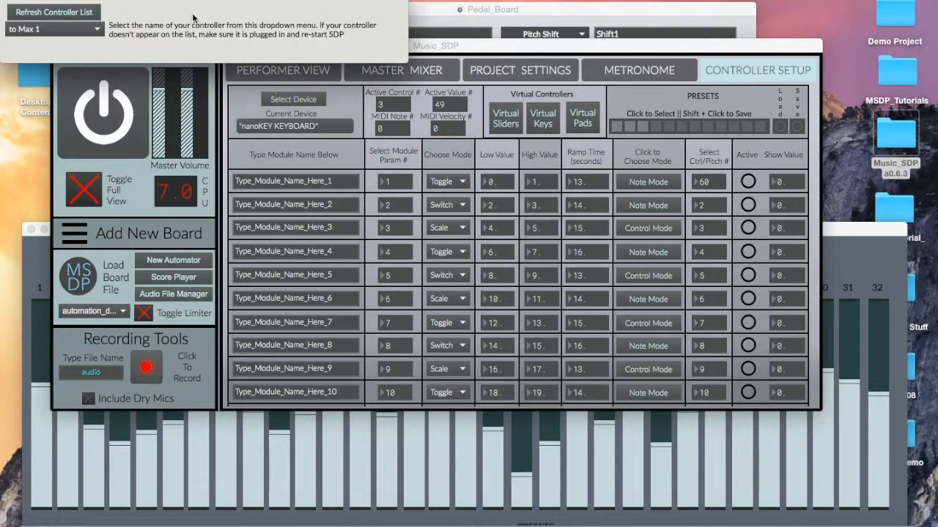
left_click_drag(186, 0, 433, 131)
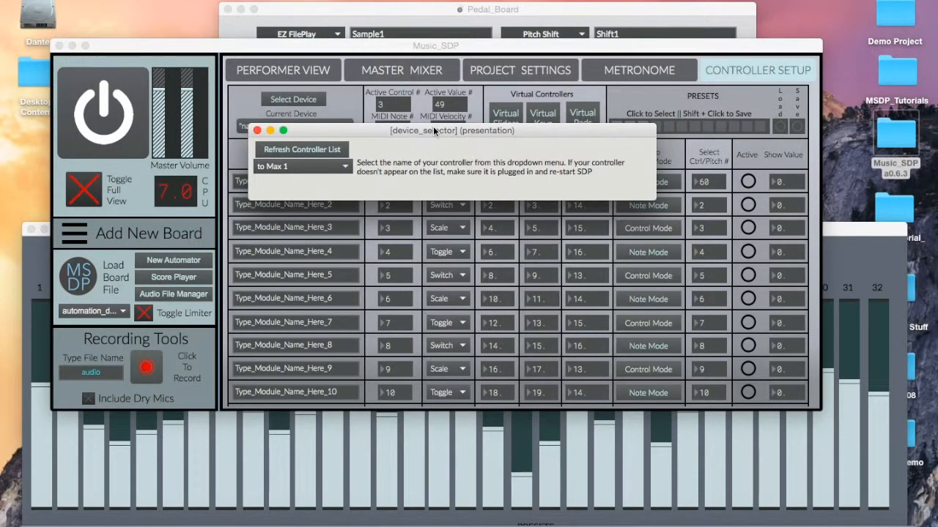
left_click(345, 167)
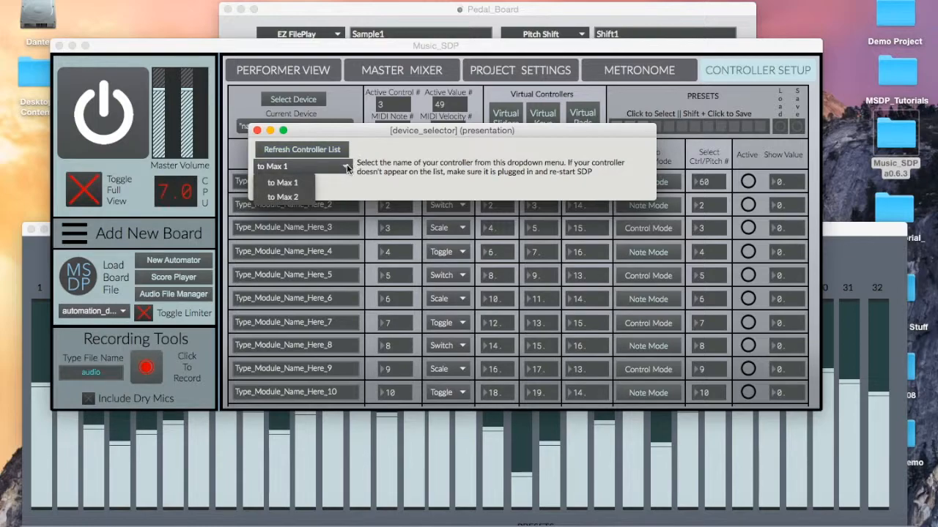
left_click(350, 157)
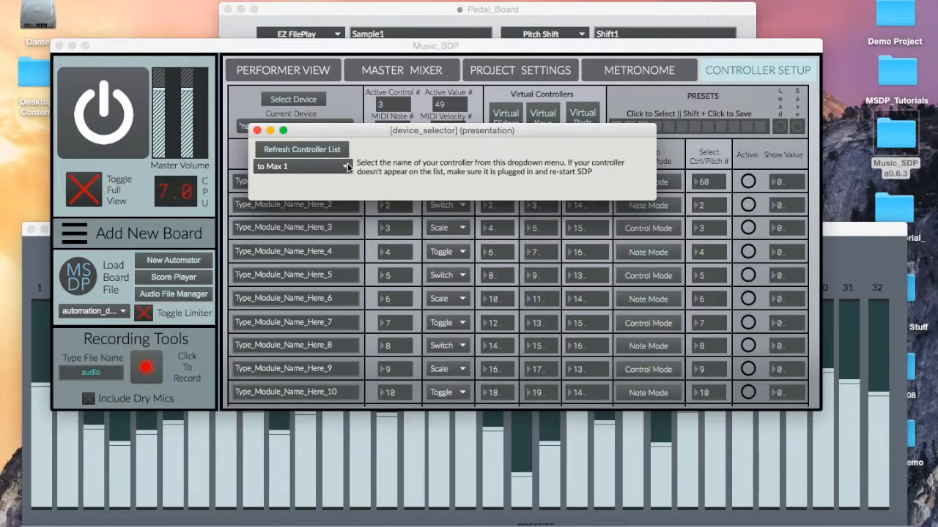
left_click(257, 131)
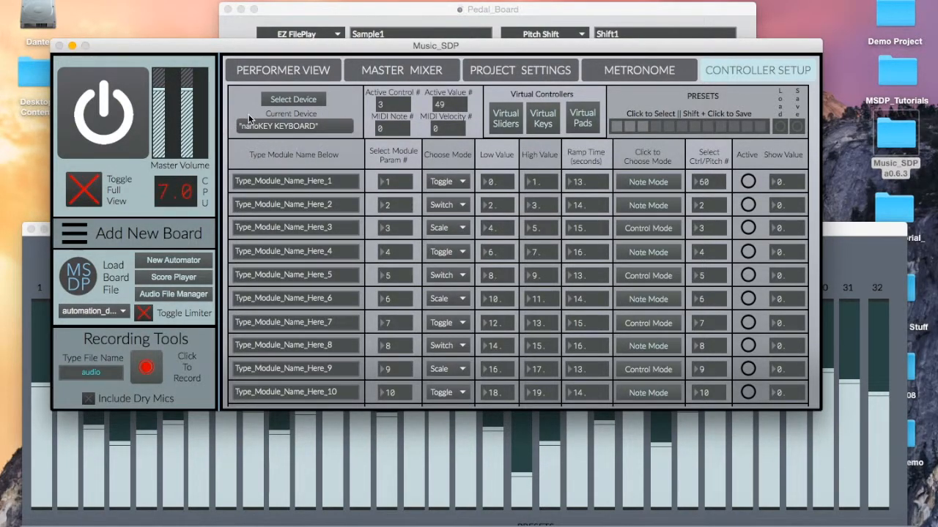
- Shift the main window upward, view the virtual keyboard, and close it again
left_click_drag(262, 54, 287, 1)
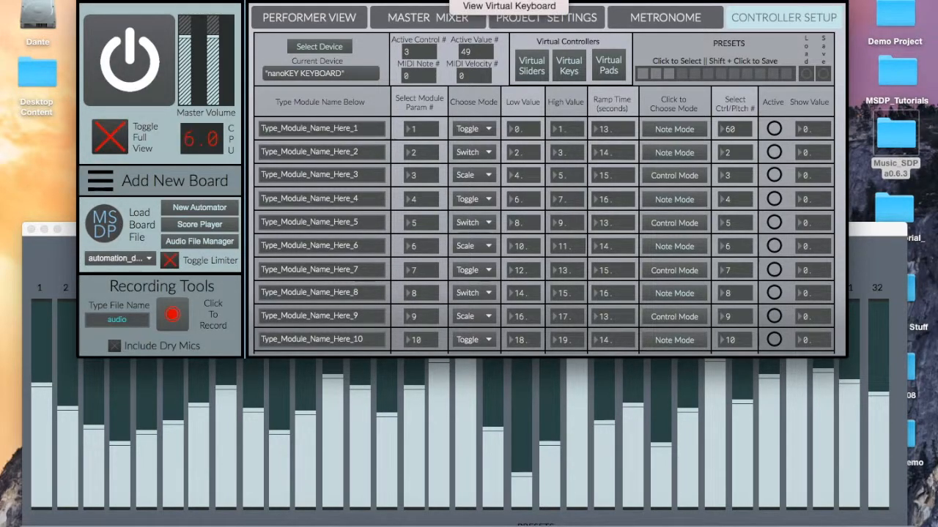
left_click(480, 5)
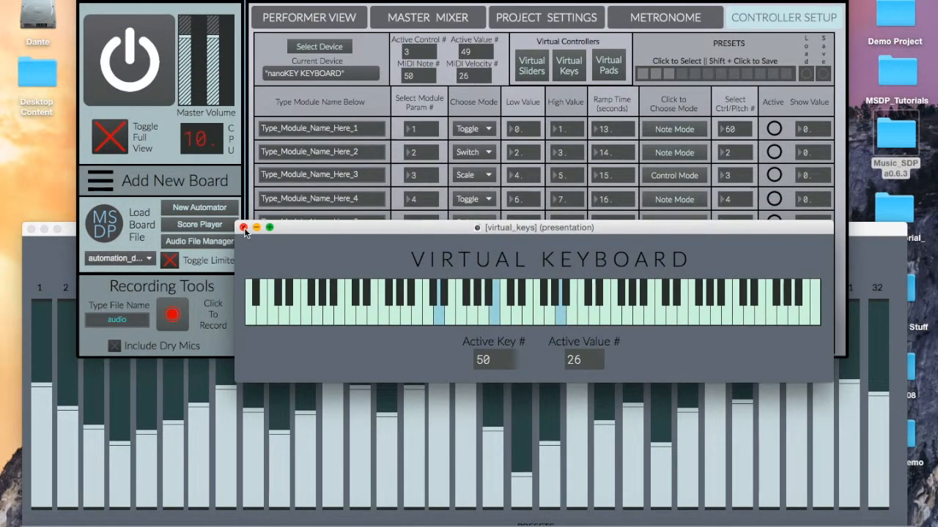
left_click(244, 228)
- Set virtual slider 7 to about 59 and virtual slider 3 to about 93
mouse_move(98, 388)
left_mouse_down()
mouse_move(99, 350)
mouse_move(98, 373)
left_mouse_up()
mouse_move(196, 405)
left_mouse_down()
mouse_move(197, 356)
mouse_move(196, 410)
left_mouse_up()
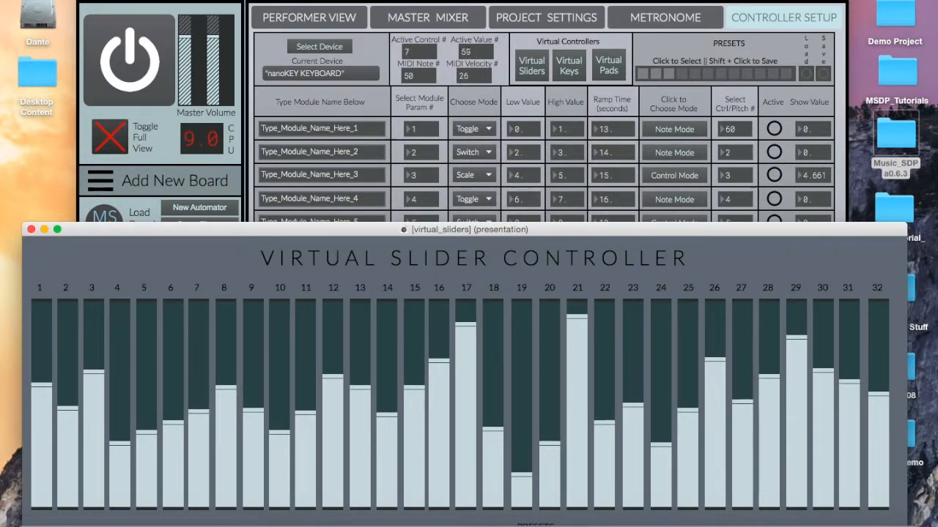
left_click_drag(99, 401, 98, 386)
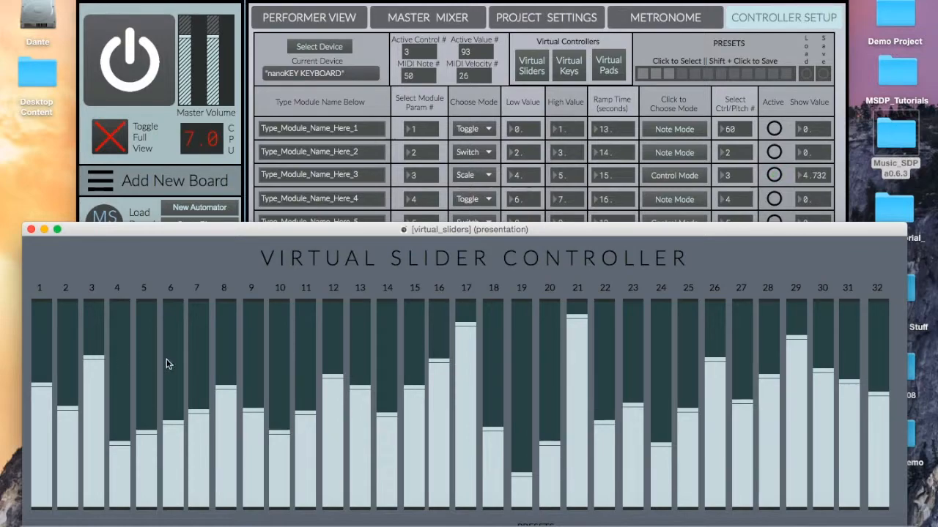
- Raise virtual sliders 4, 5, 6, 7, 9, 10, 11 and 13, with slider 5 at about 109 and slider 11 at about 101
left_click(122, 377)
left_click(150, 331)
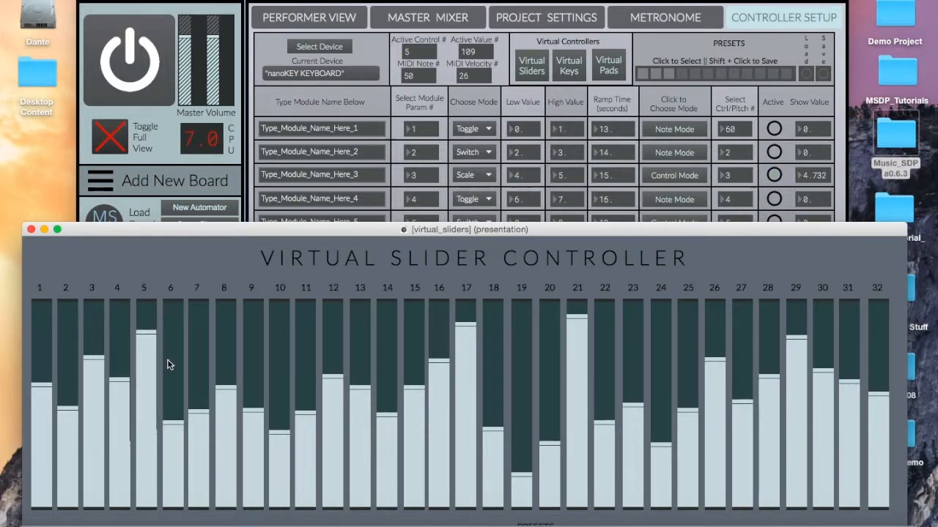
left_click(171, 361)
left_click(207, 338)
left_click(248, 375)
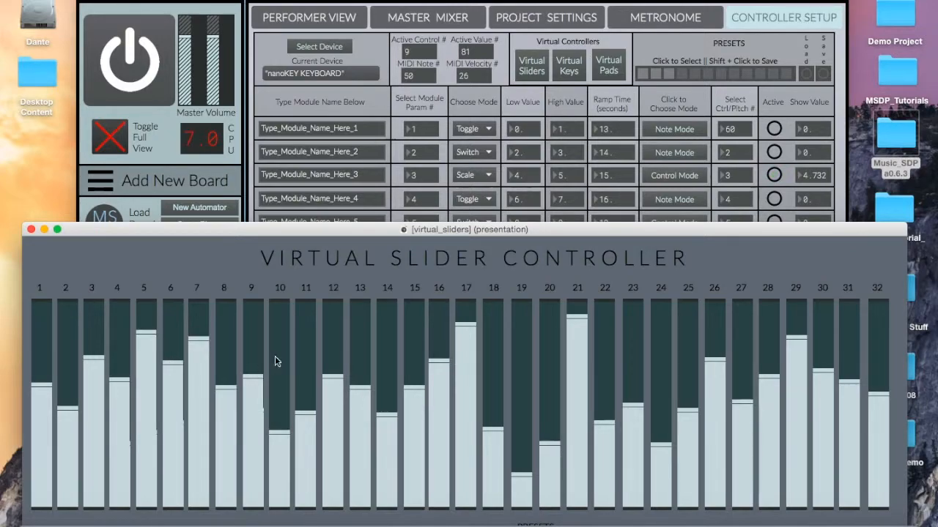
left_click(279, 358)
left_click(307, 344)
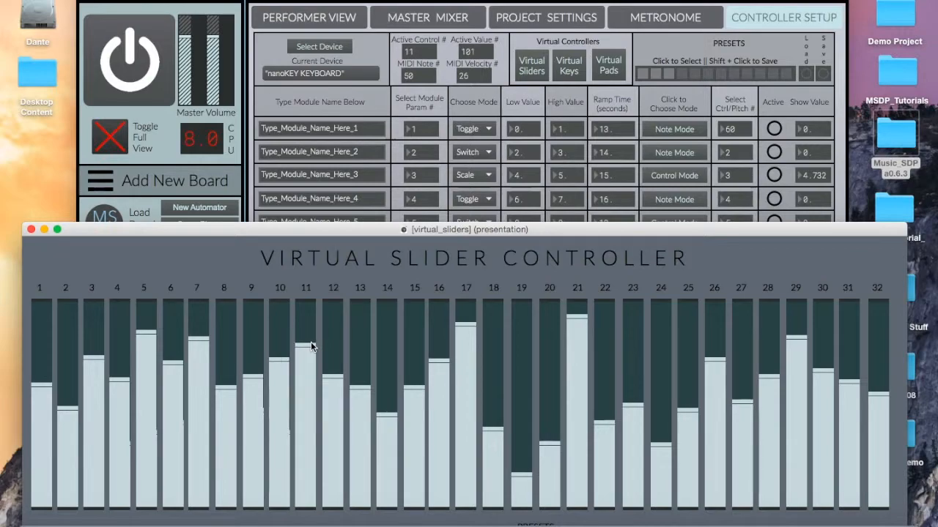
left_click(356, 332)
- Lower virtual sliders 18 and 16, set slider 12 to about 98, and set slider 10 to about 67
left_click_drag(491, 382, 490, 434)
left_click_drag(440, 333, 440, 431)
left_click_drag(333, 405, 339, 351)
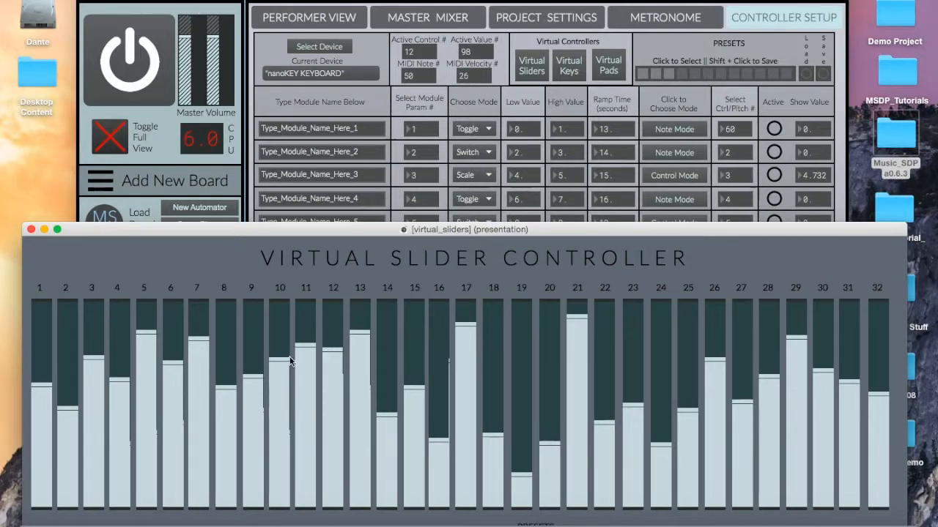
mouse_move(281, 360)
left_mouse_down()
mouse_move(281, 422)
mouse_move(282, 368)
left_mouse_up()
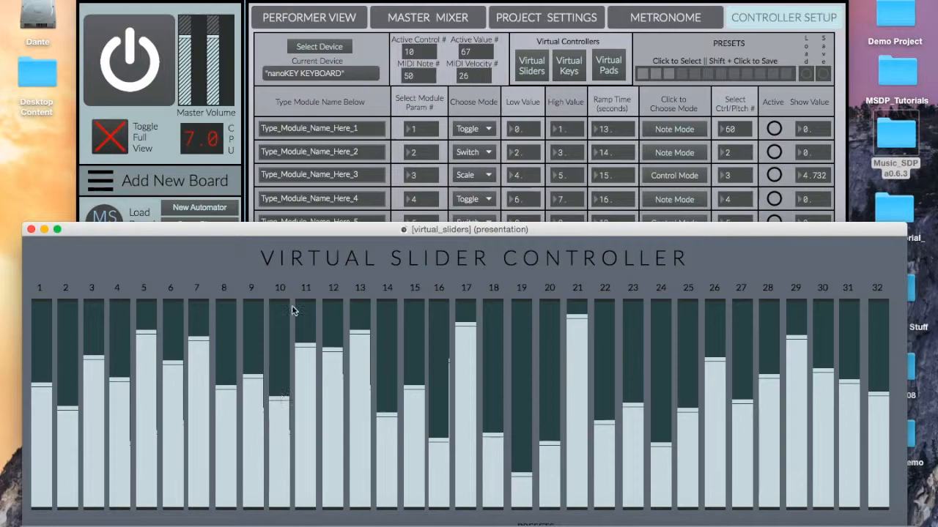
left_click_drag(306, 232, 305, 233)
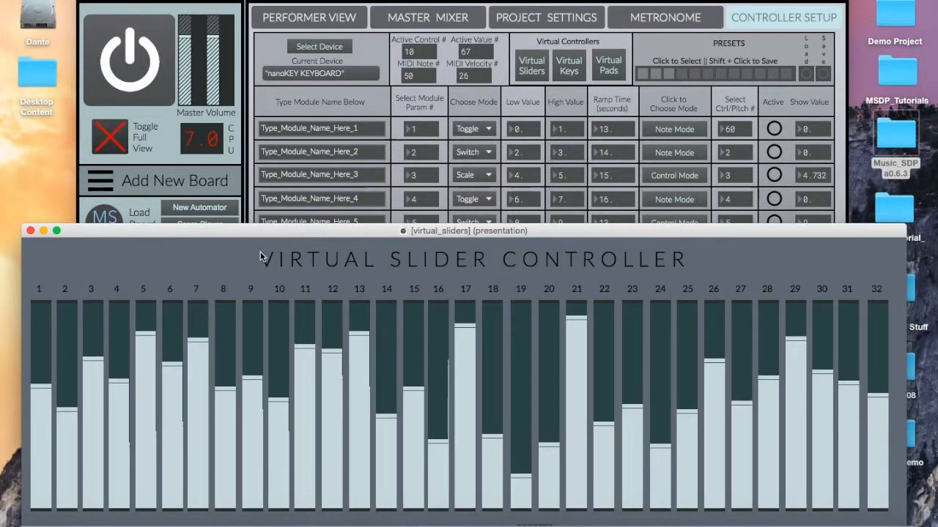
- Set virtual slider 3 to about 89 and close the virtual slider controller
mouse_move(96, 372)
left_mouse_down()
mouse_move(95, 359)
mouse_move(95, 402)
mouse_move(95, 348)
mouse_move(95, 363)
left_mouse_up()
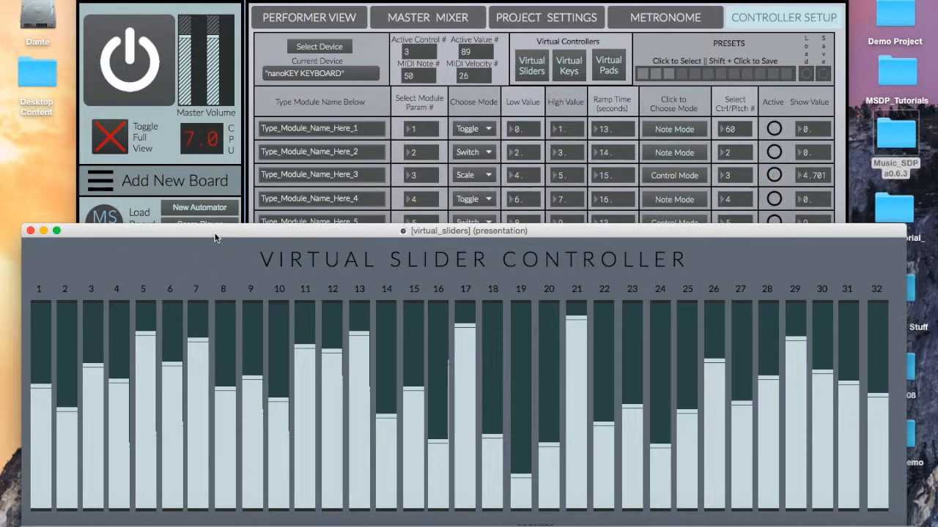
left_click_drag(215, 234, 224, 224)
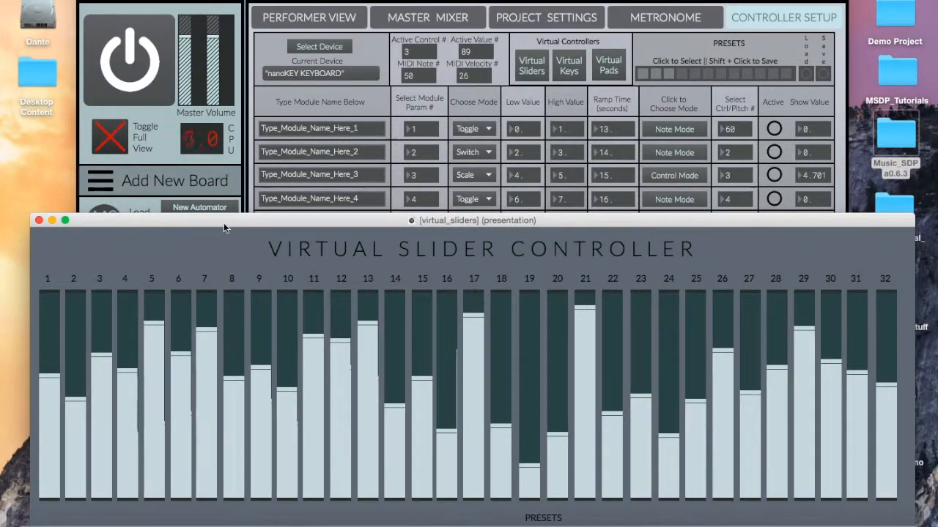
key("super+w")
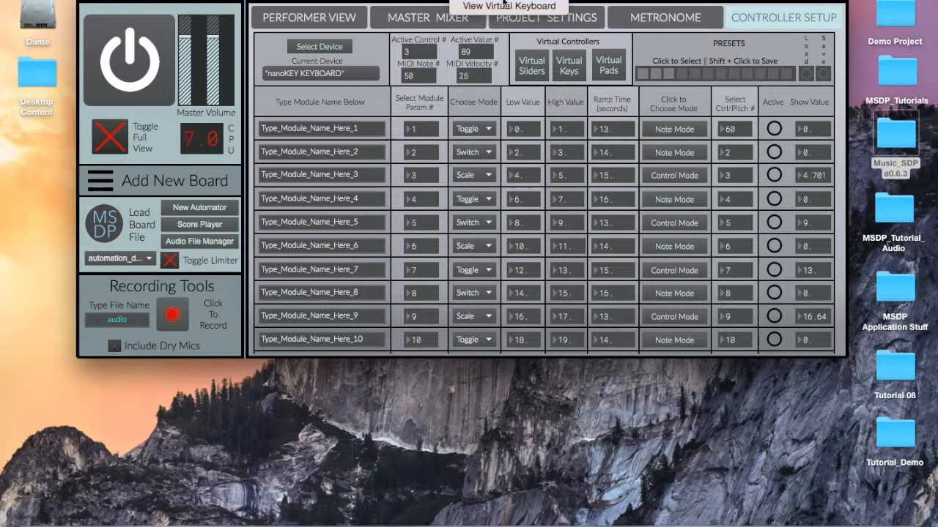
- Reopen the virtual slider controller and set slider 1 to about 79
left_click(503, 1)
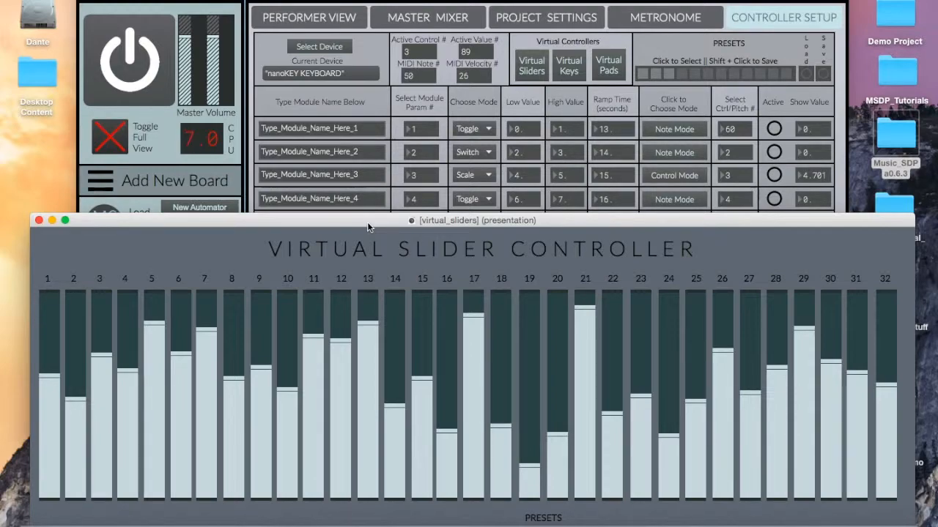
mouse_move(48, 365)
left_mouse_down()
mouse_move(47, 324)
mouse_move(48, 452)
mouse_move(48, 356)
mouse_move(48, 377)
mouse_move(51, 369)
left_mouse_up()
- View the virtual pads and the virtual keyboard, and close the keyboard window
left_click(618, 68)
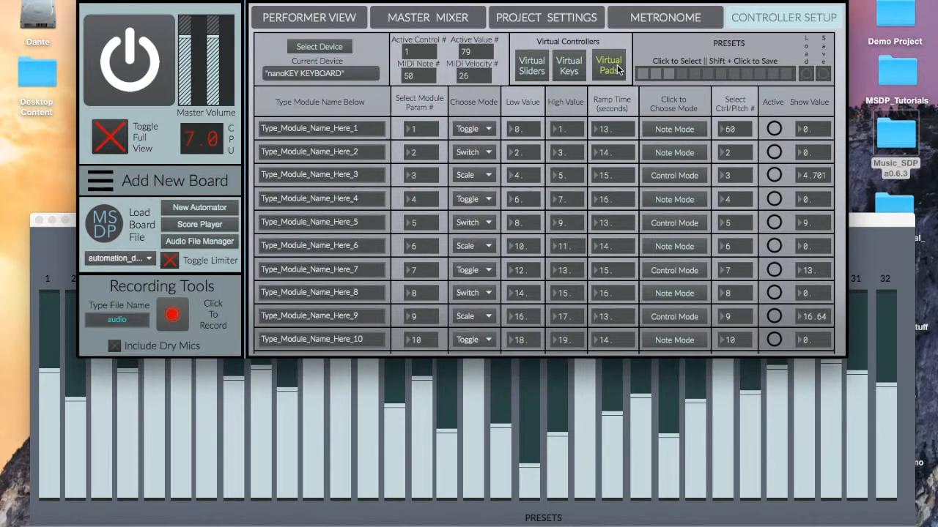
left_click(570, 64)
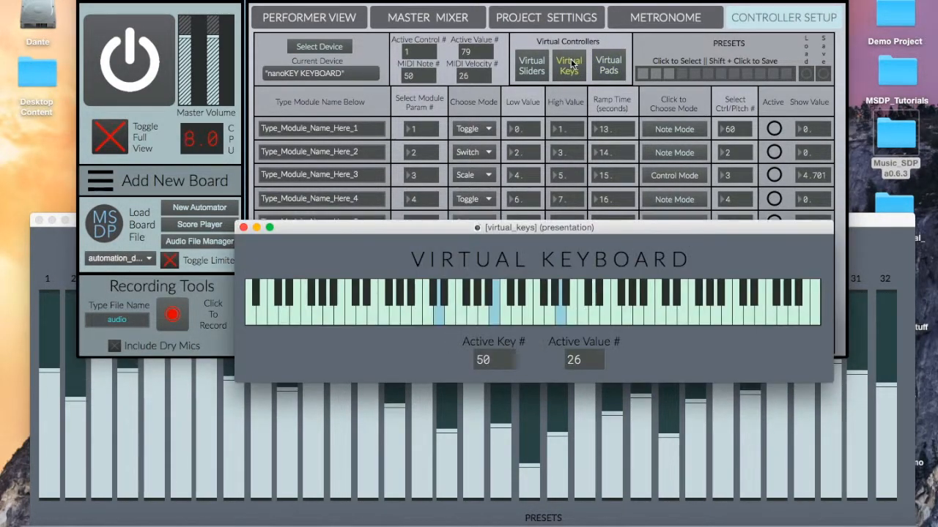
left_click(244, 228)
- Bring up the virtual slider controller with its presets in view, set slider 10 to about 43, and close the window
left_click(535, 64)
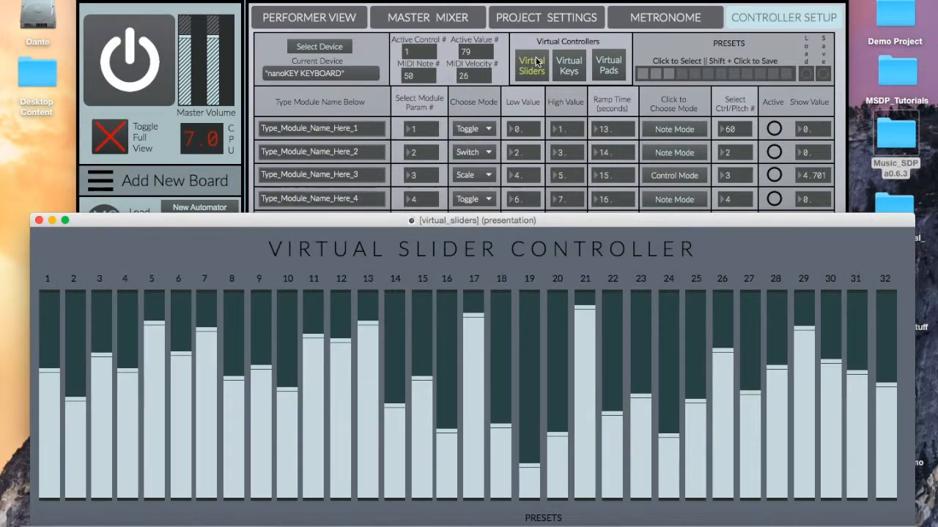
left_click(537, 63)
left_click(539, 76)
left_click_drag(396, 224, 398, 182)
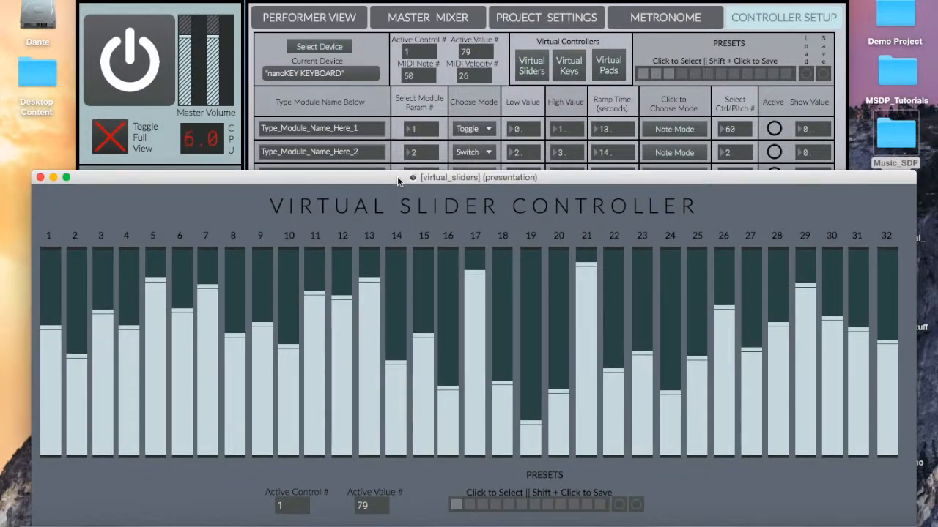
left_click_drag(292, 322, 291, 384)
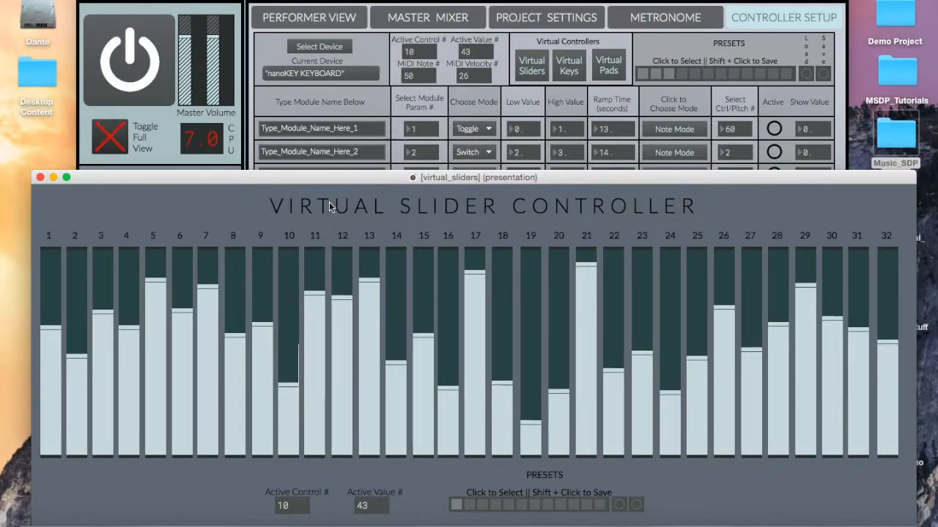
left_click_drag(332, 180, 327, 241)
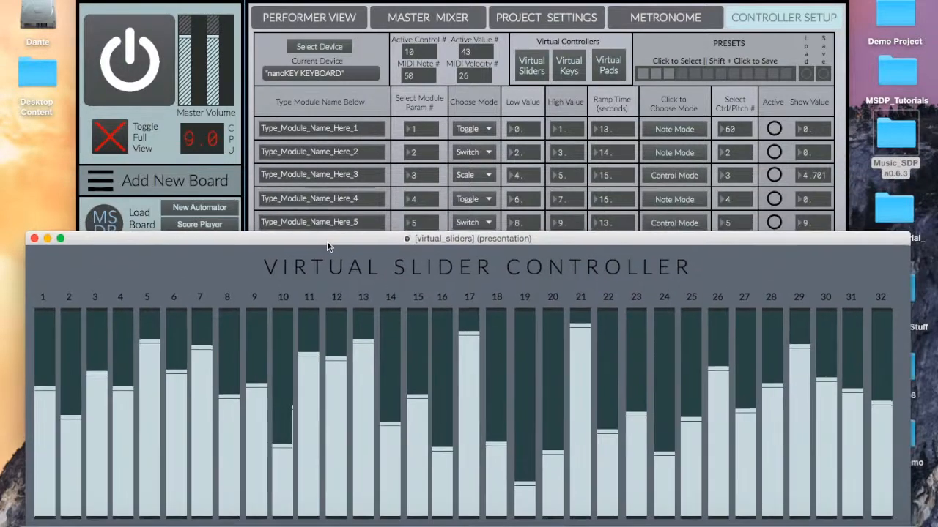
left_click(34, 239)
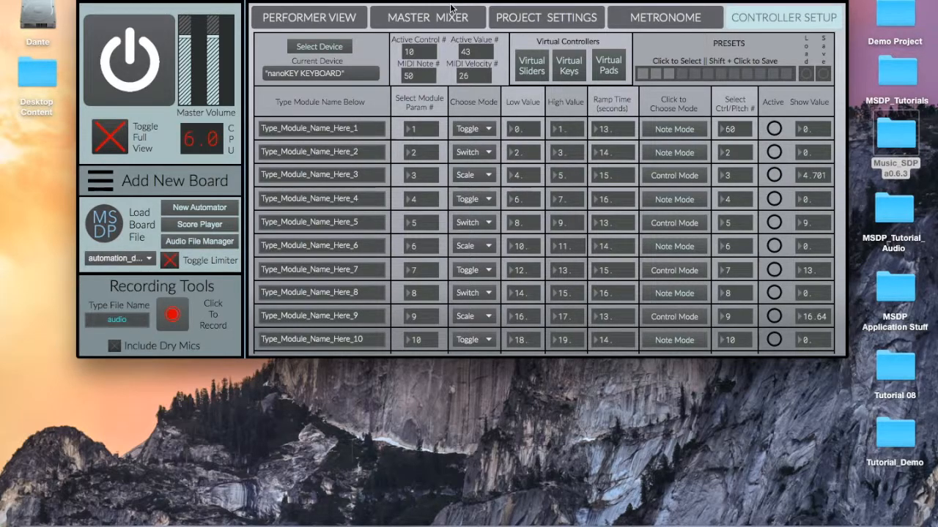
- Assign the first controller row to module Shift1, parameter 4, with the pedal board visible behind the main window
left_click_drag(452, 7, 461, 157)
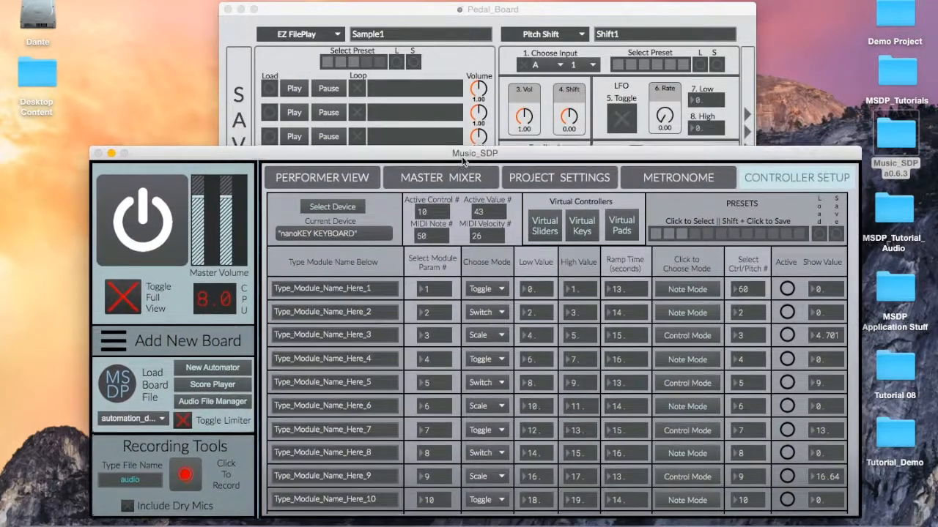
left_click(372, 288)
type("Shif")
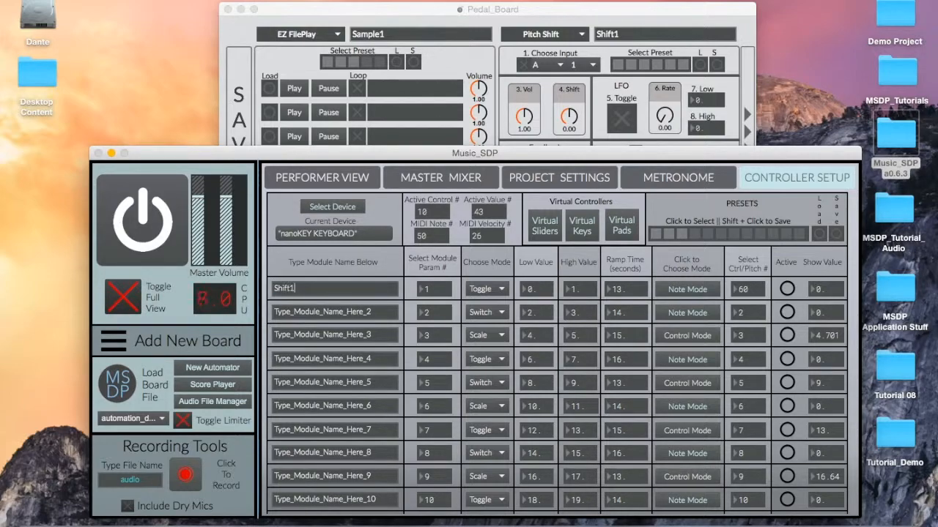
type("t1")
type("4")
- Put the Shift1 row in Scale mode and set its low value to -12 and high value to 12
left_click(488, 292)
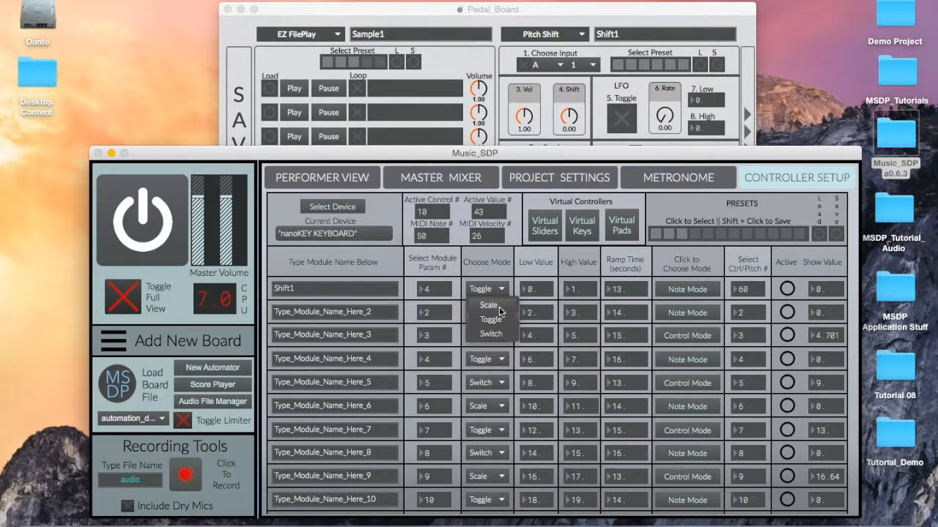
left_click(500, 306)
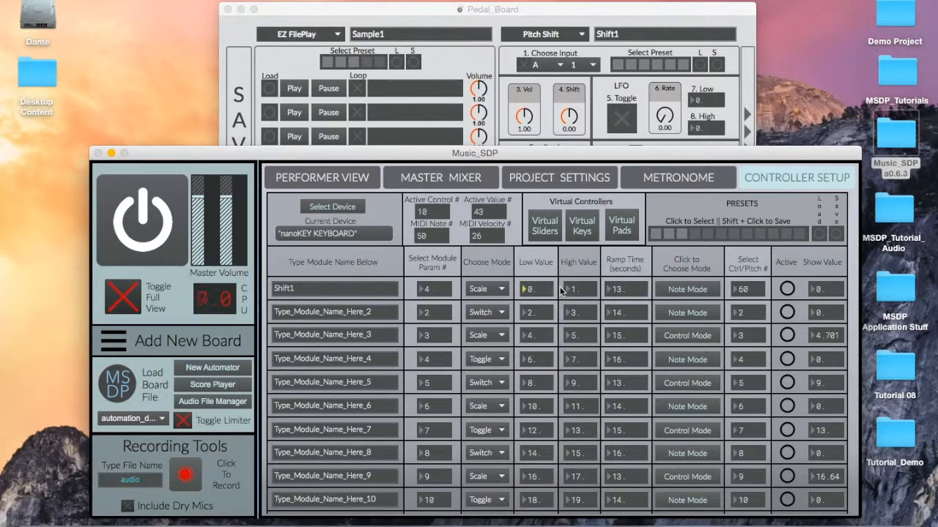
type("-12")
- Try the Toggle and Switch modes on the Shift1 row and return it to Scale
left_click(501, 298)
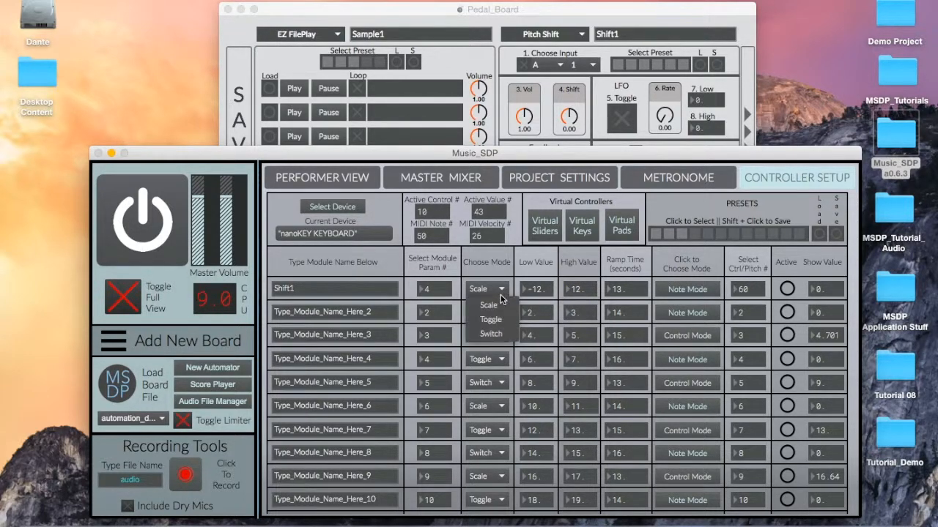
left_click(490, 320)
left_click(497, 288)
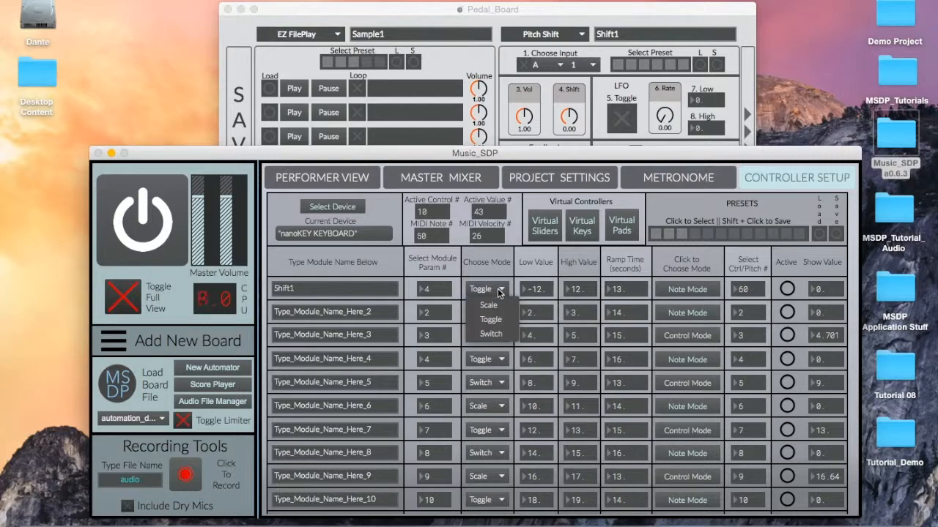
left_click(497, 334)
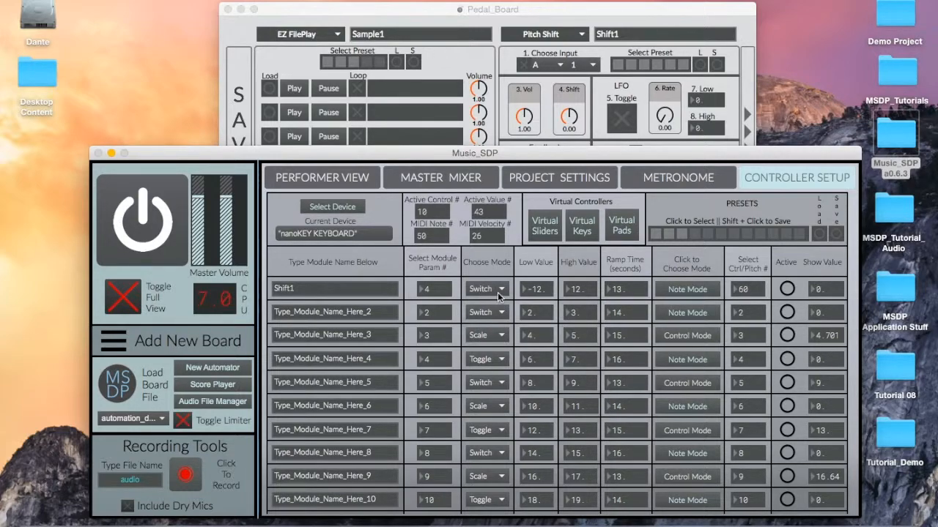
left_click(498, 292)
left_click(498, 323)
left_click(486, 289)
left_click(488, 315)
left_click(498, 289)
left_click(496, 332)
left_click(504, 291)
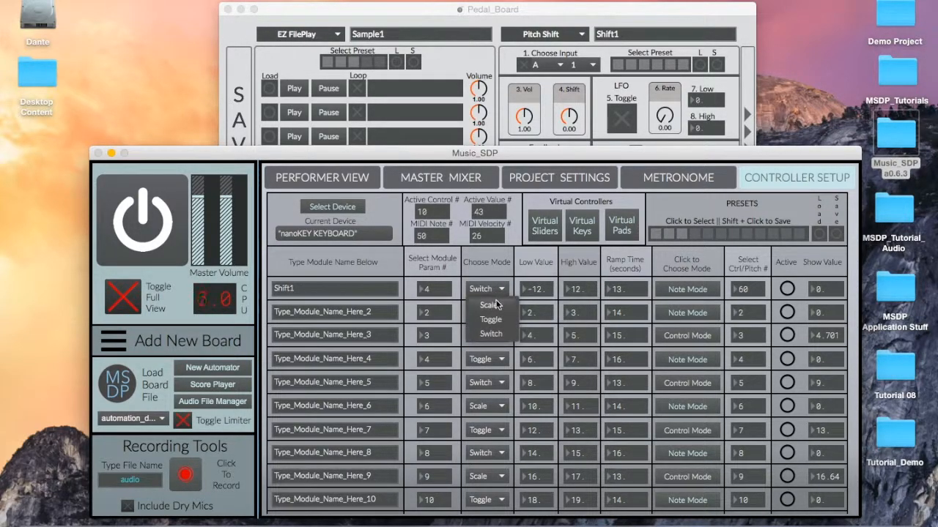
left_click(496, 306)
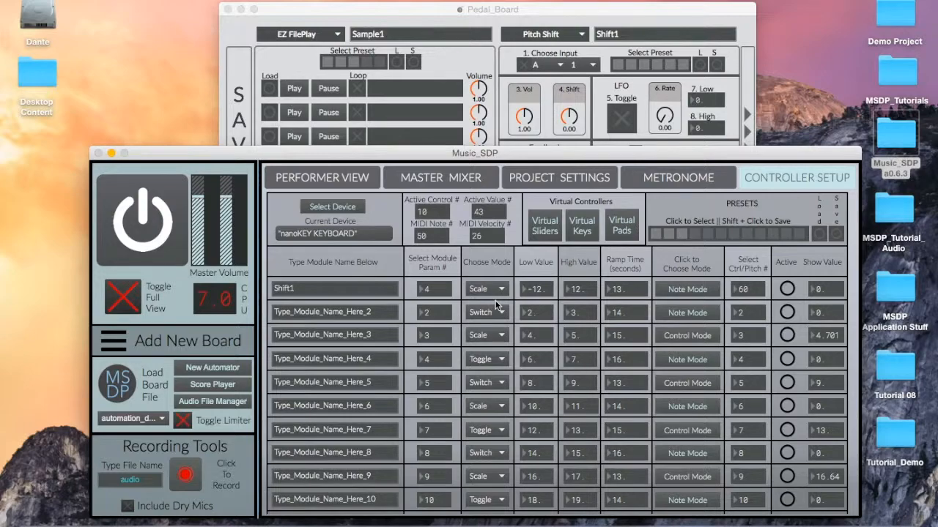
- Set the Shift1 row's ramp time to 0.01 seconds and assign it to controller number 1 in Control Mode
left_click(533, 290)
left_click(573, 291)
type("0.01")
left_click_drag(631, 295, 631, 304)
type("0.10.01")
left_click(749, 291)
left_click(717, 290)
type("1")
- Open the virtual slider controller and move slider 1 to about 73 and up to about 104, keeping the pedal board's Shift knob in view
left_click(545, 225)
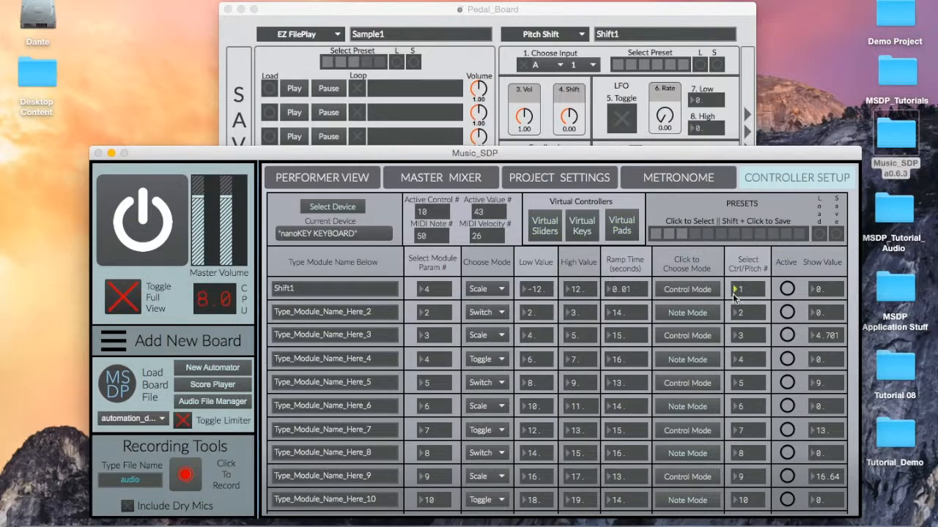
left_click(553, 232)
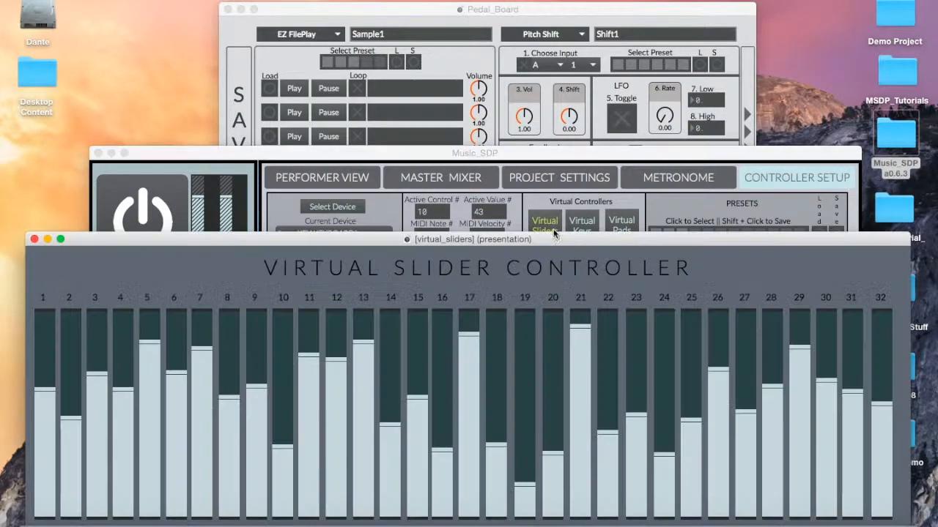
left_click_drag(546, 240, 684, 326)
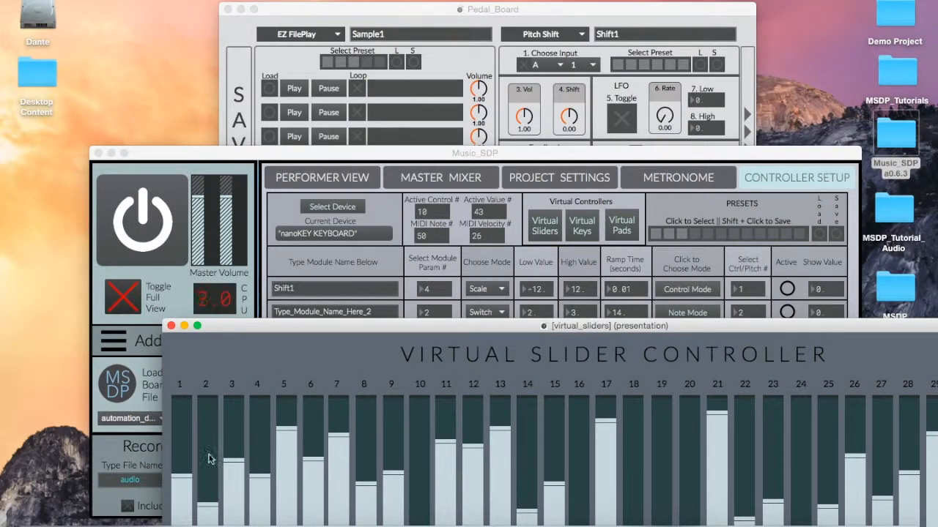
mouse_move(182, 477)
left_mouse_down()
mouse_move(188, 399)
mouse_move(182, 524)
mouse_move(182, 400)
mouse_move(182, 509)
mouse_move(182, 408)
mouse_move(182, 505)
mouse_move(182, 441)
mouse_move(182, 498)
mouse_move(182, 444)
mouse_move(182, 483)
left_mouse_up()
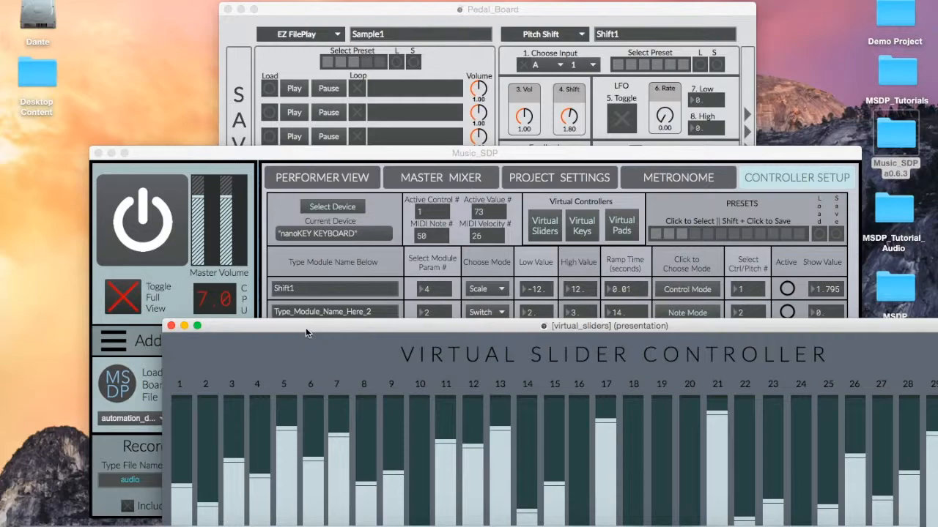
left_click_drag(305, 327, 168, 182)
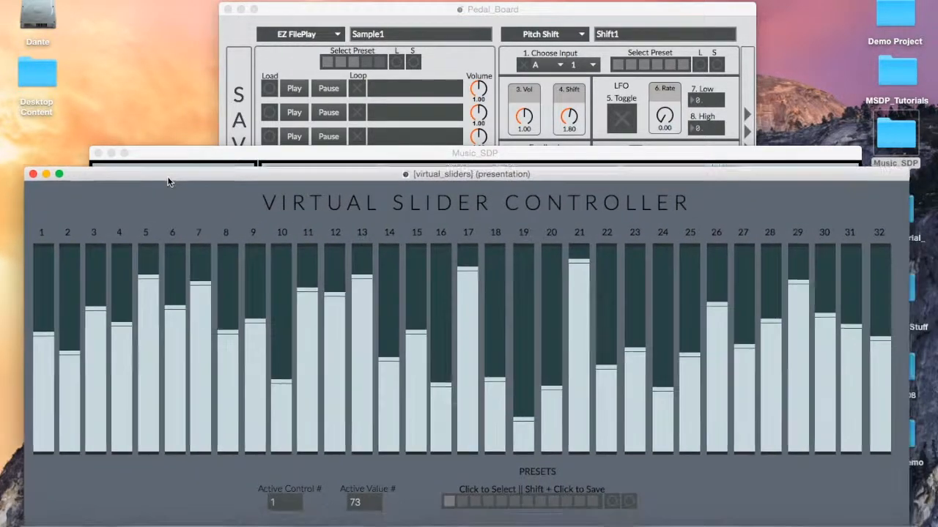
left_click_drag(46, 333, 46, 285)
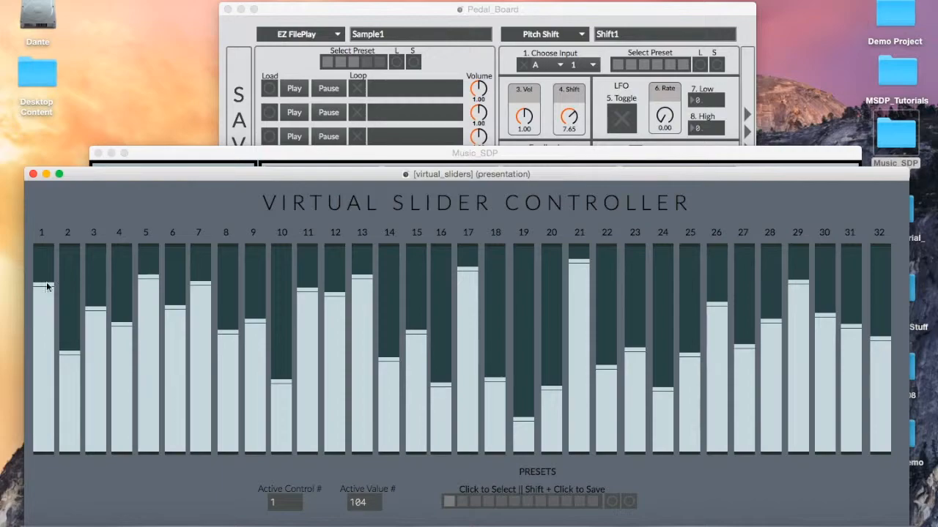
- Save the controller setup as preset 4 in the main window, and recall presets 2 and 1
left_click(294, 150)
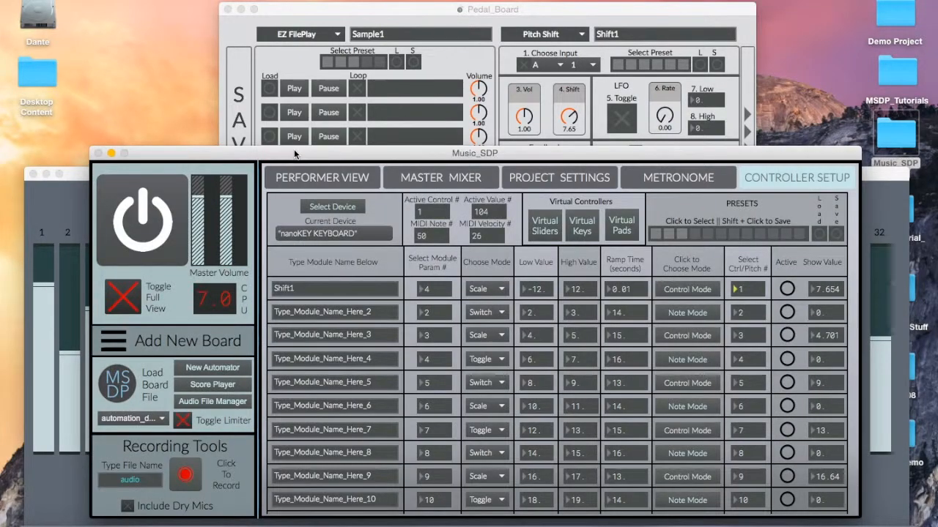
left_click(686, 236)
left_click(669, 235)
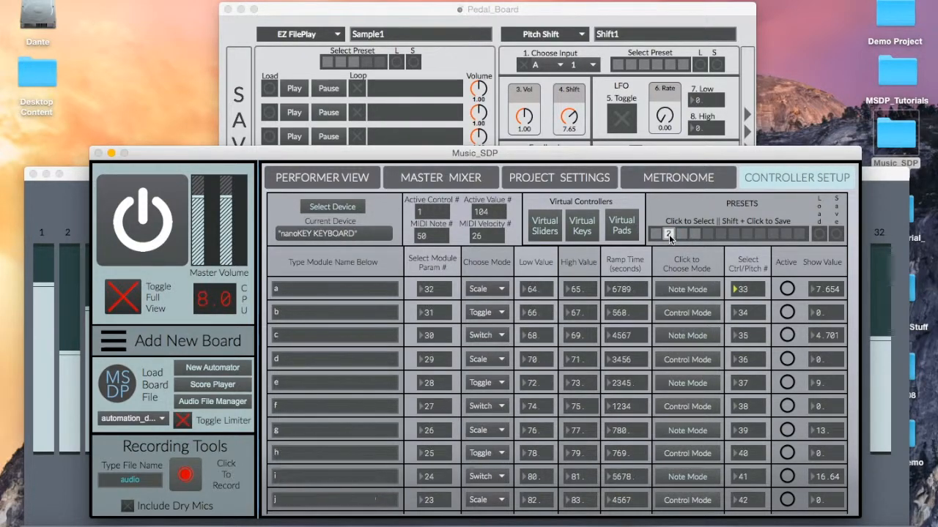
left_click(656, 234)
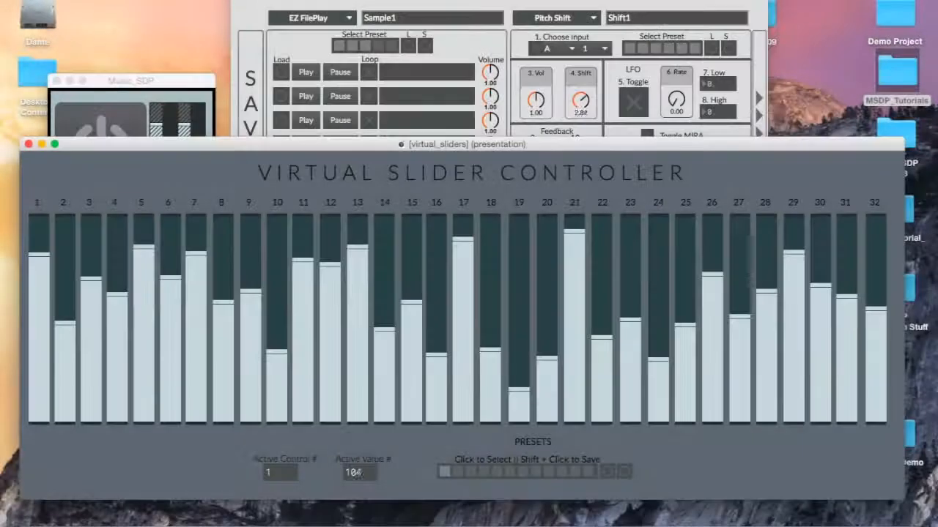
- Set slider 1 of the virtual slider controller to about 73 and open the tutorial.txt score
left_click_drag(38, 254, 38, 303)
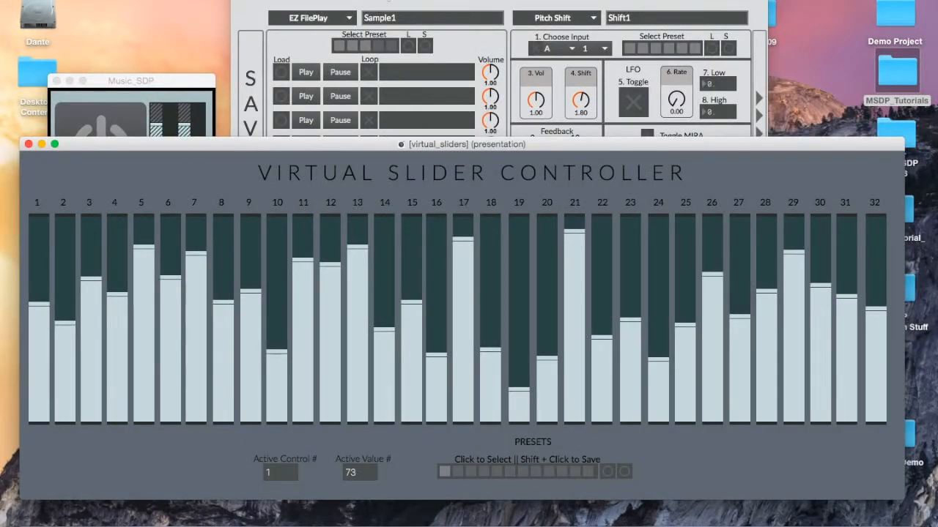
left_click(396, 1)
left_click(422, 0)
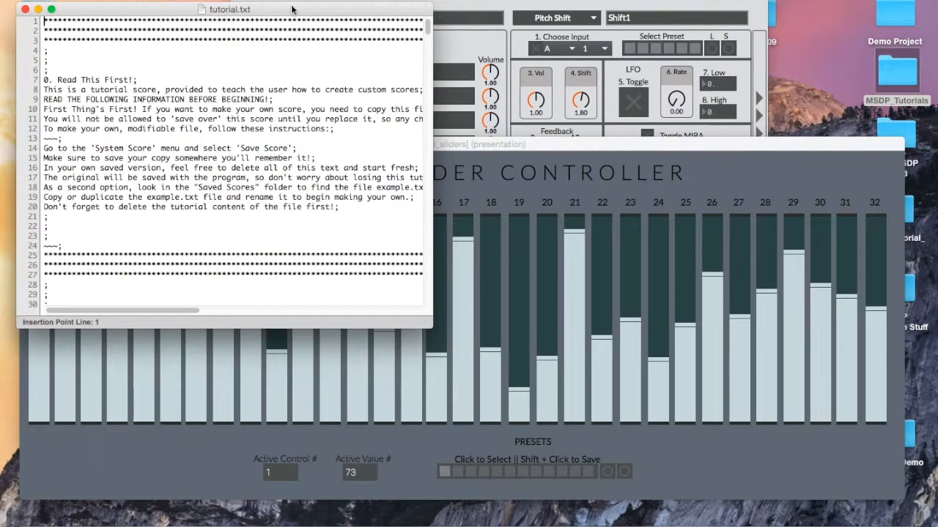
- Examine the tutorial score's sections on automation messages, the system name and the metronome, and close the file
left_click_drag(292, 9, 438, 48)
scroll(438, 157, "down", 10)
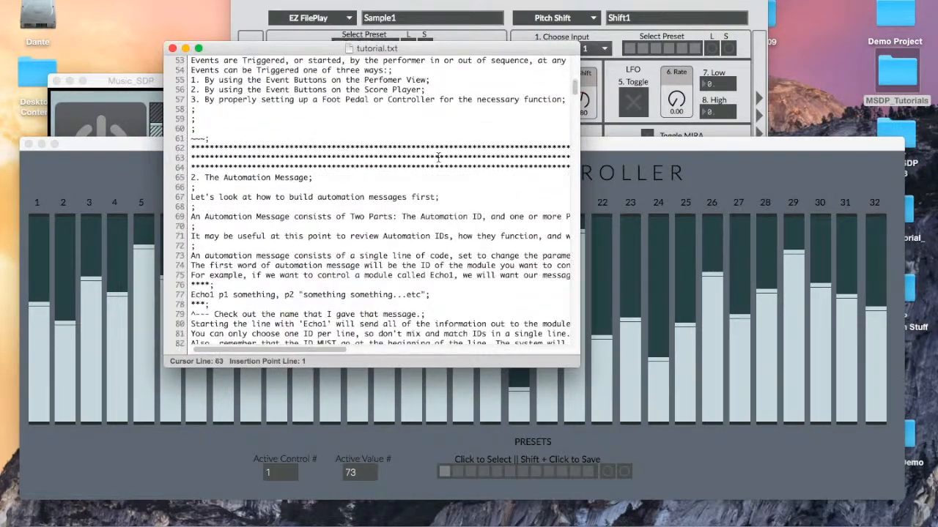
scroll(438, 157, "down", 20)
scroll(438, 157, "down", 20)
scroll(438, 157, "down", 20)
scroll(438, 158, "down", 20)
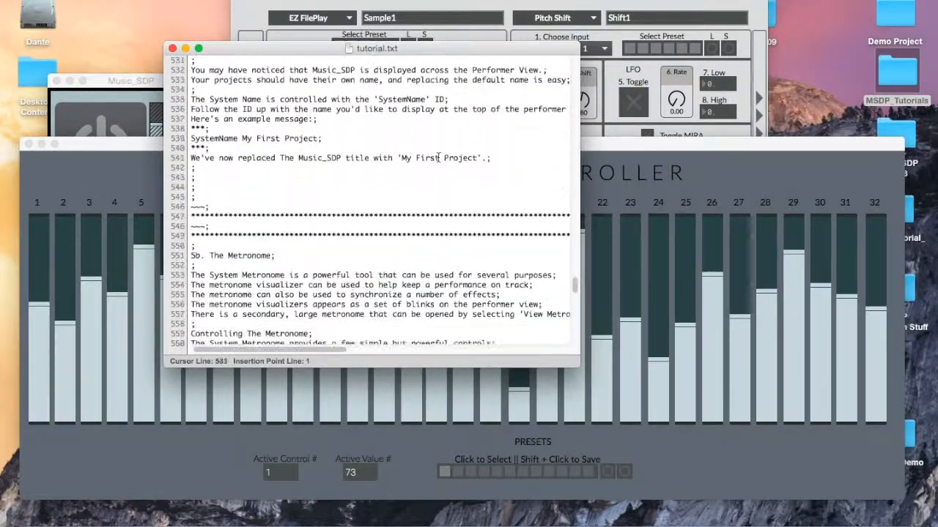
scroll(438, 157, "down", 15)
scroll(438, 157, "down", 15)
key("super+w")
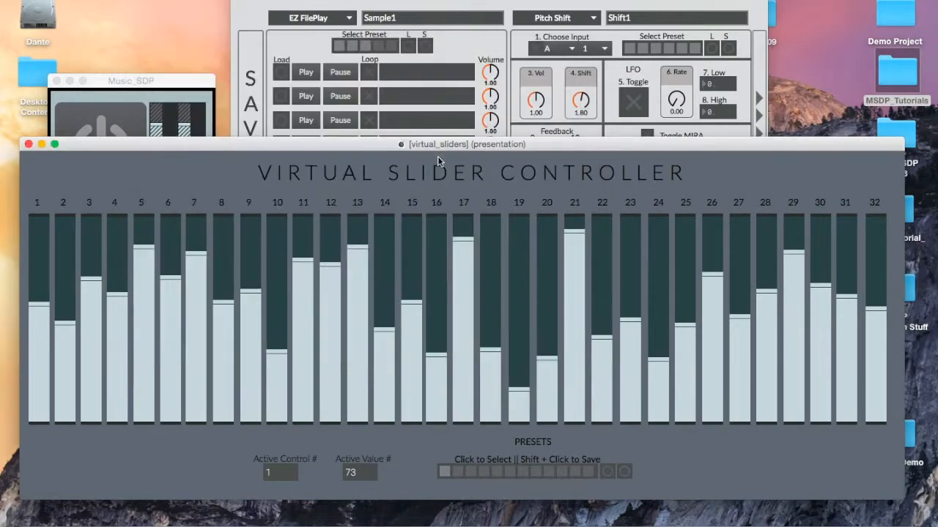
- Bring the Music_SDP main window to the front, expand it to full view, and move it higher on the screen
left_click(198, 82)
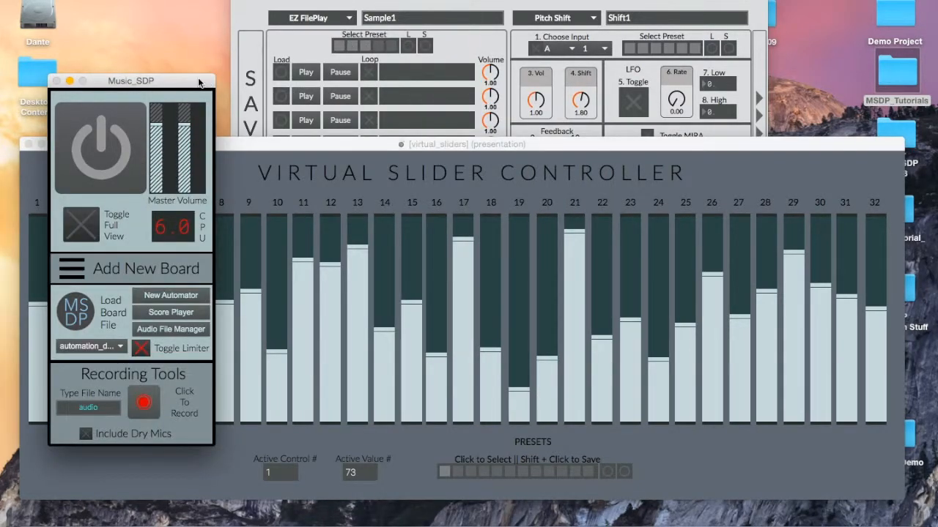
left_click_drag(199, 82, 202, 51)
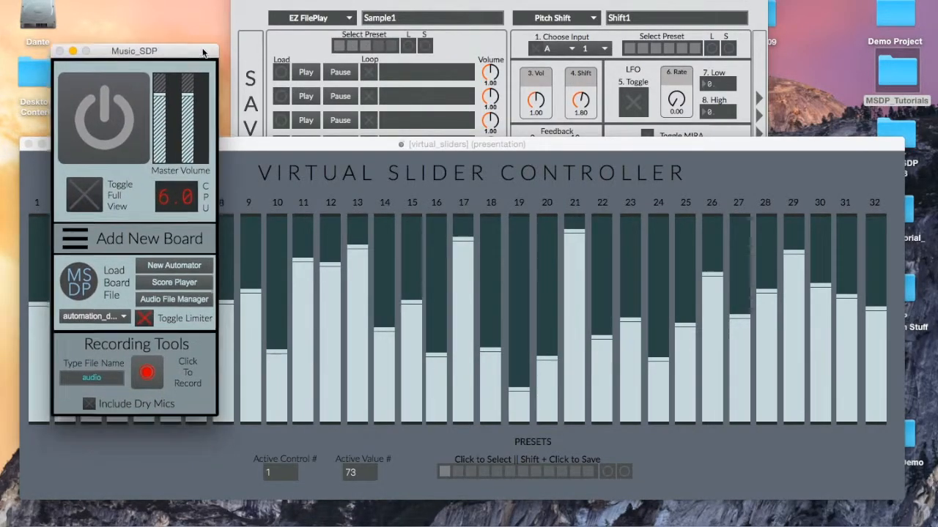
left_click(88, 192)
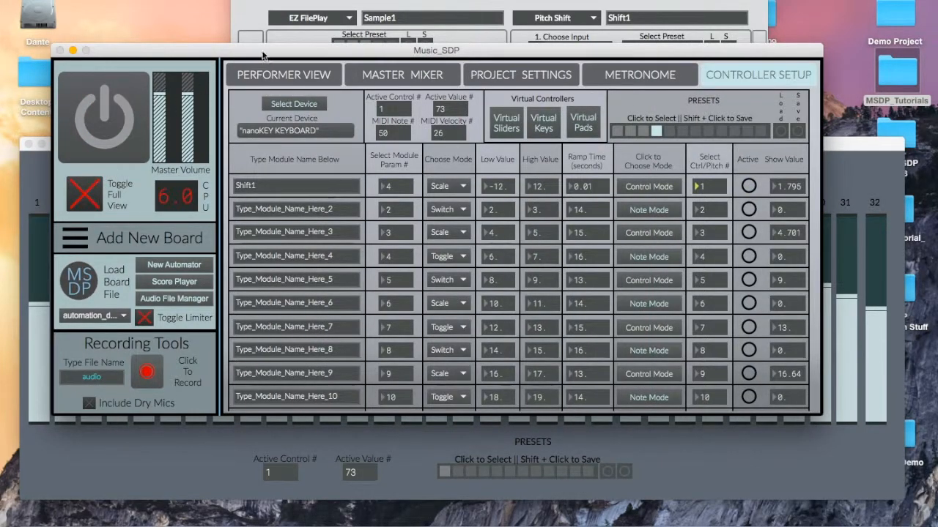
left_click_drag(281, 52, 282, 47)
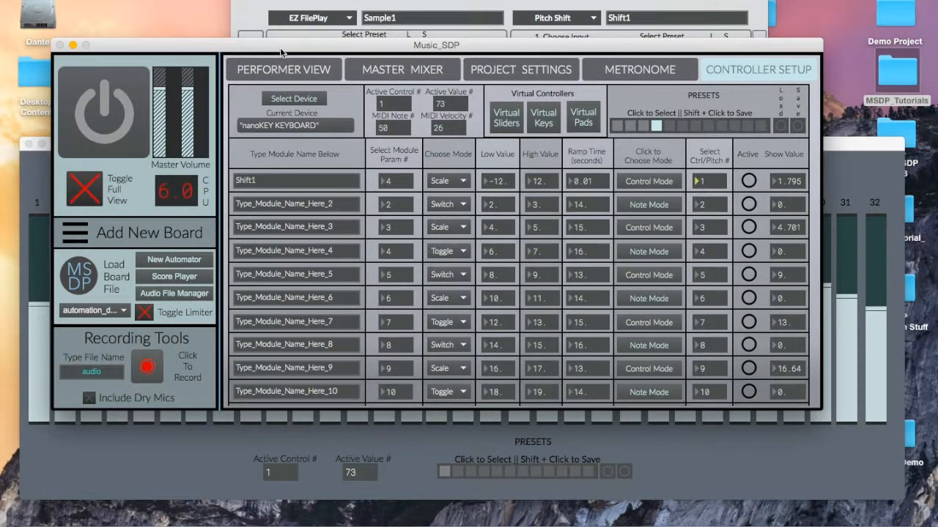
- View the Performer View, Master Mixer, Metronome and Project Settings pages in turn
left_click(297, 71)
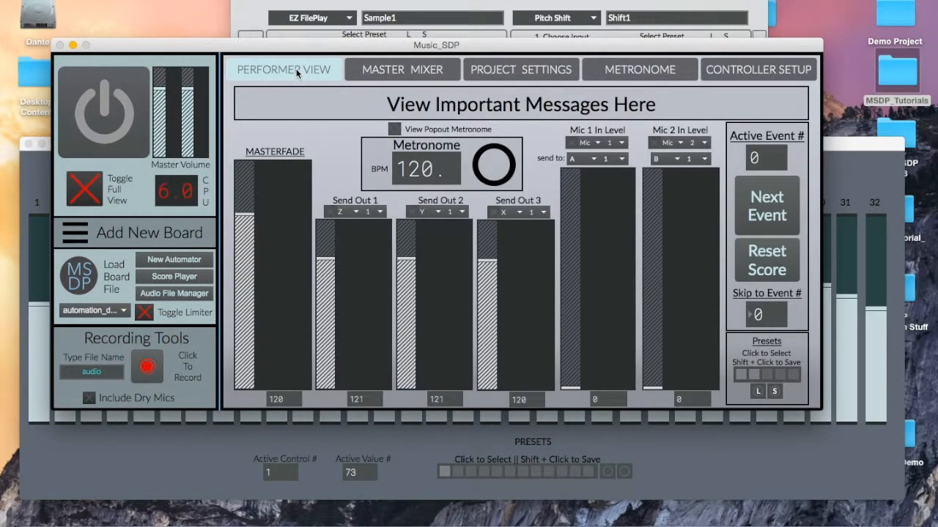
left_click(389, 74)
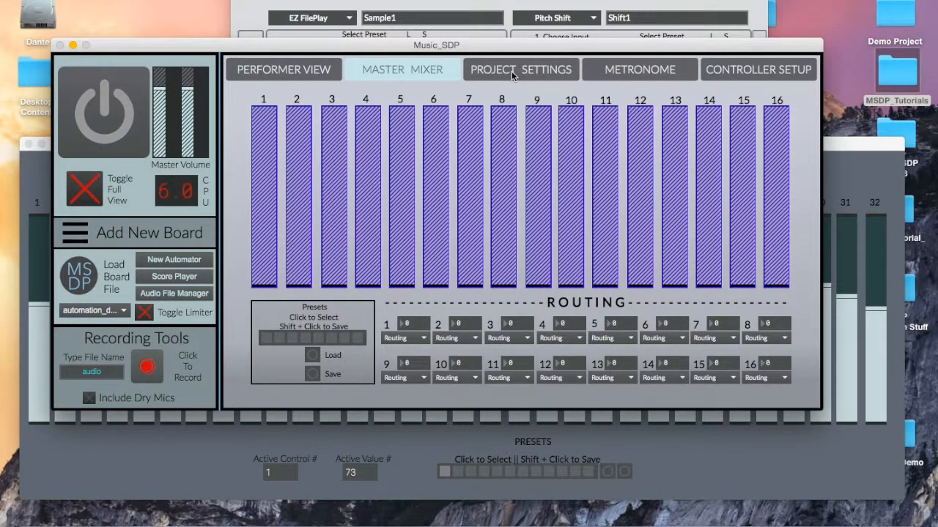
left_click(629, 69)
left_click(534, 73)
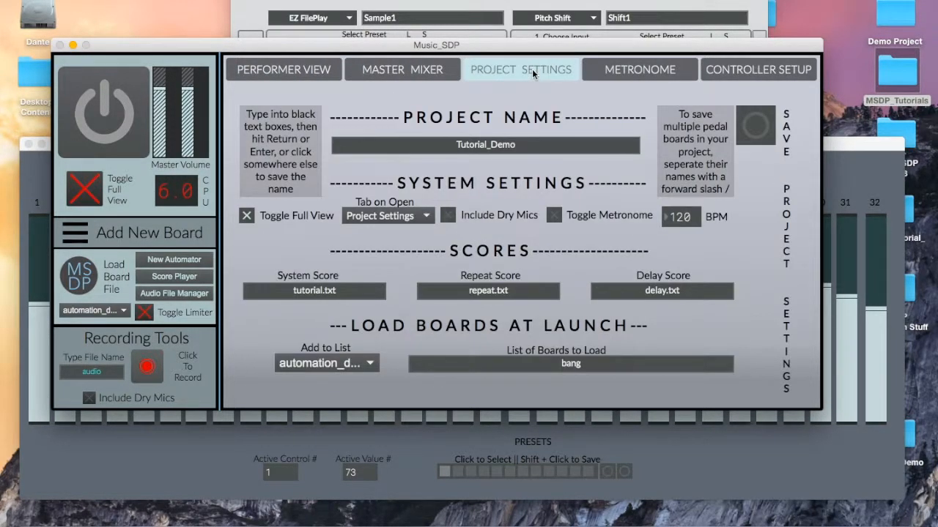